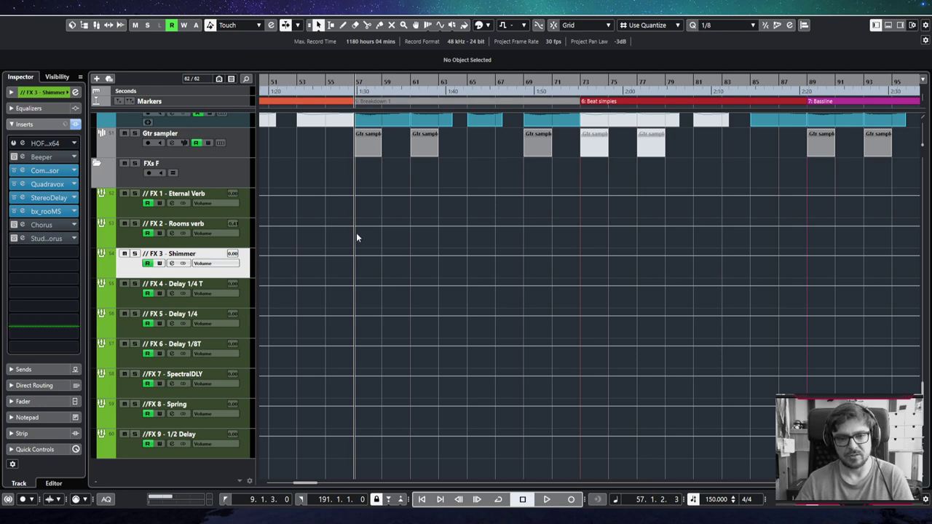
# - On the FX 3 - Shimmer channel, bypass the Compressor, Quadravox, StereoDelay and bx_rooMS inserts and activate Beeper
pyautogui.click(252, 210)
pyautogui.click(250, 445)
pyautogui.click(246, 217)
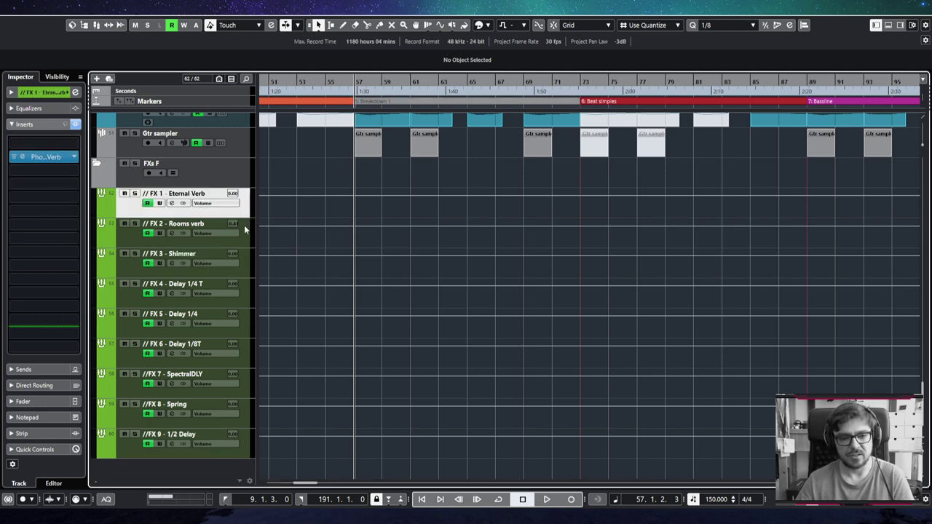
pyautogui.click(244, 231)
pyautogui.click(246, 262)
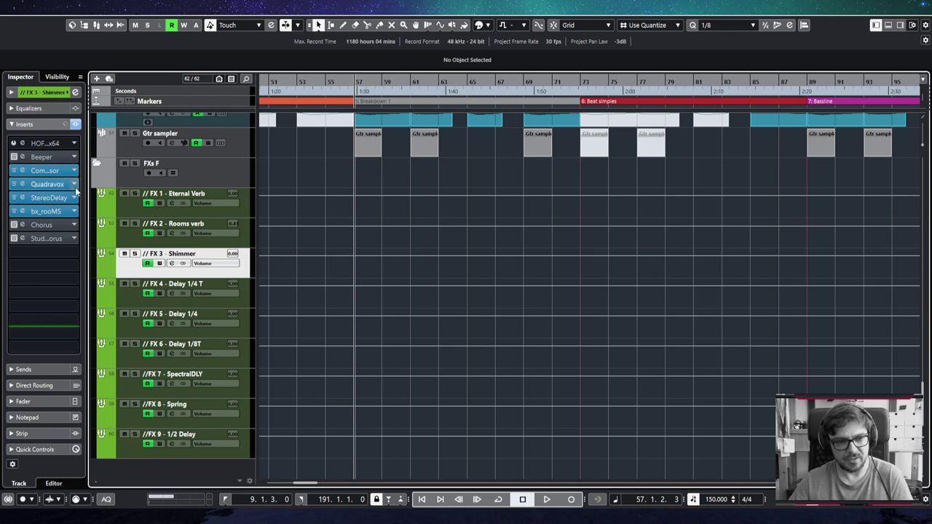
pyautogui.click(14, 185)
pyautogui.click(14, 198)
pyautogui.click(14, 213)
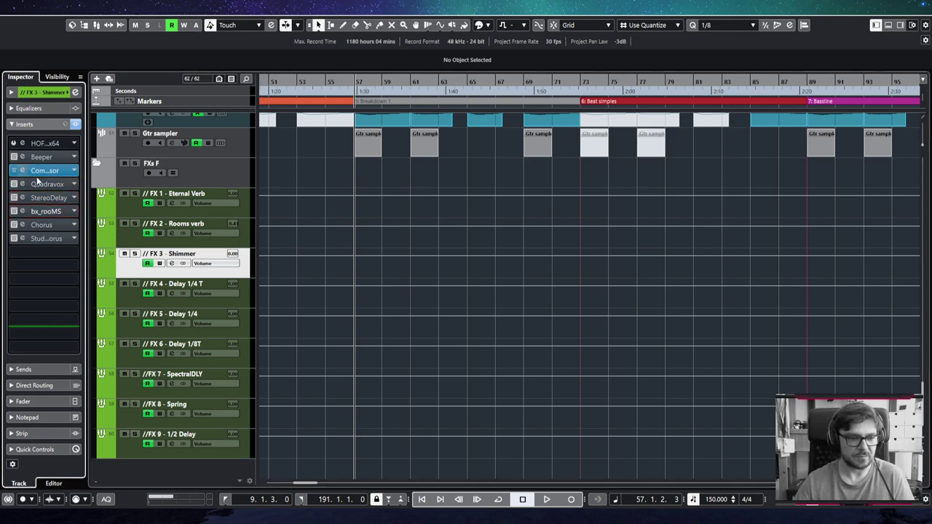
pyautogui.click(14, 171)
pyautogui.click(14, 157)
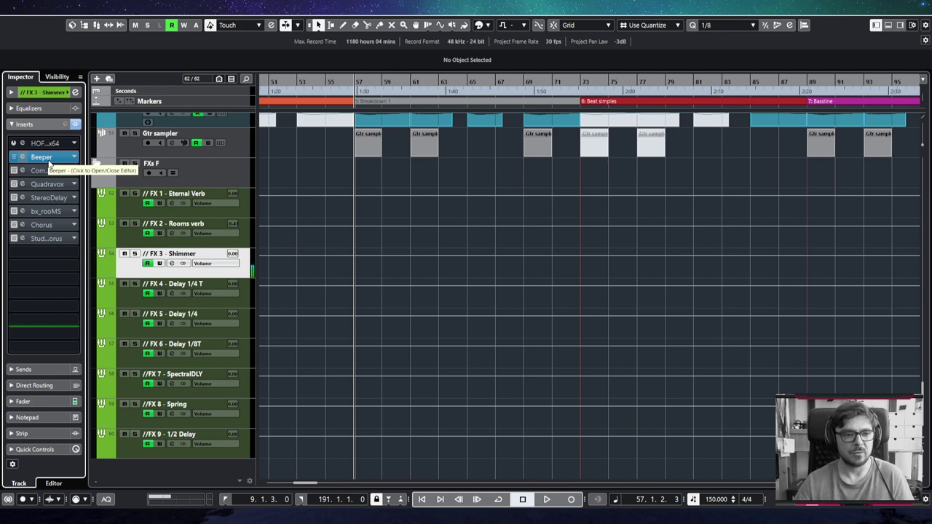
# - Set the Beeper insert's Variation to 20 and close its editor
pyautogui.click(41, 159)
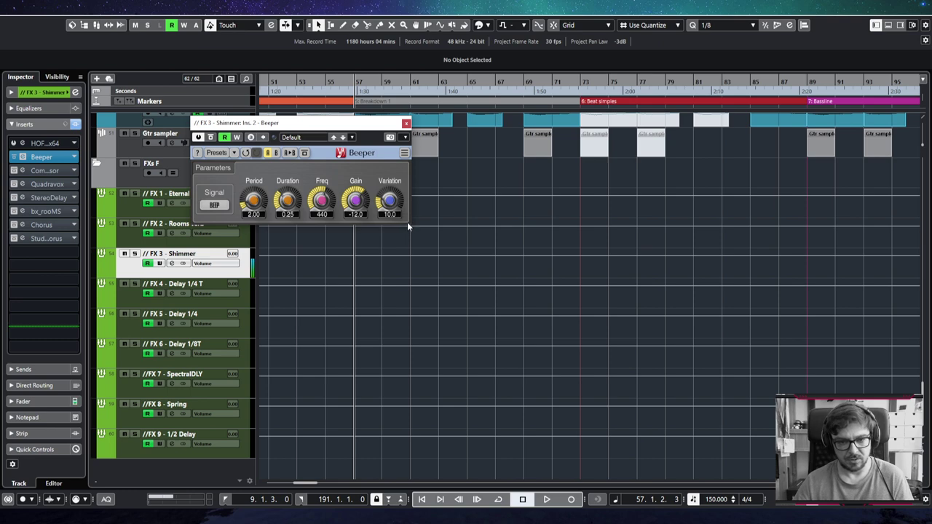
pyautogui.moveTo(390, 200); pyautogui.dragTo(389, 223)
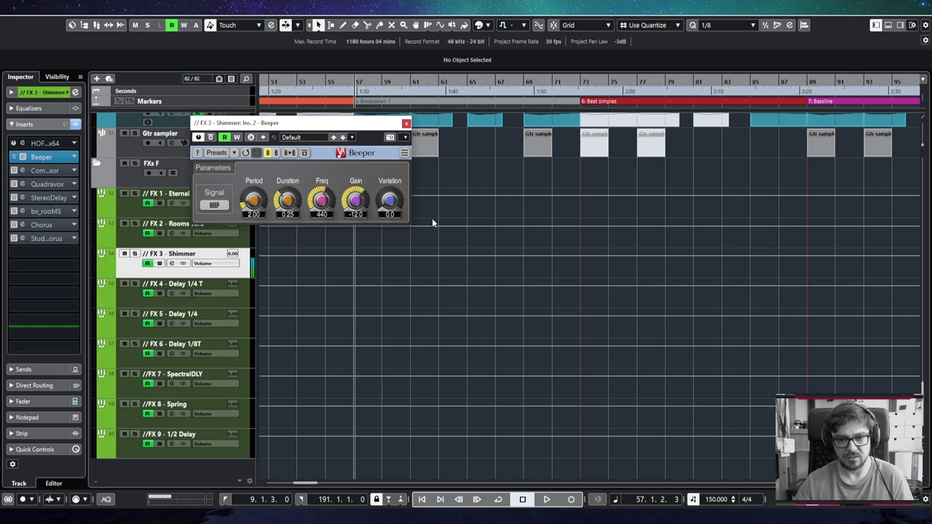
pyautogui.click(390, 214)
pyautogui.write('2')
pyautogui.press('Return')
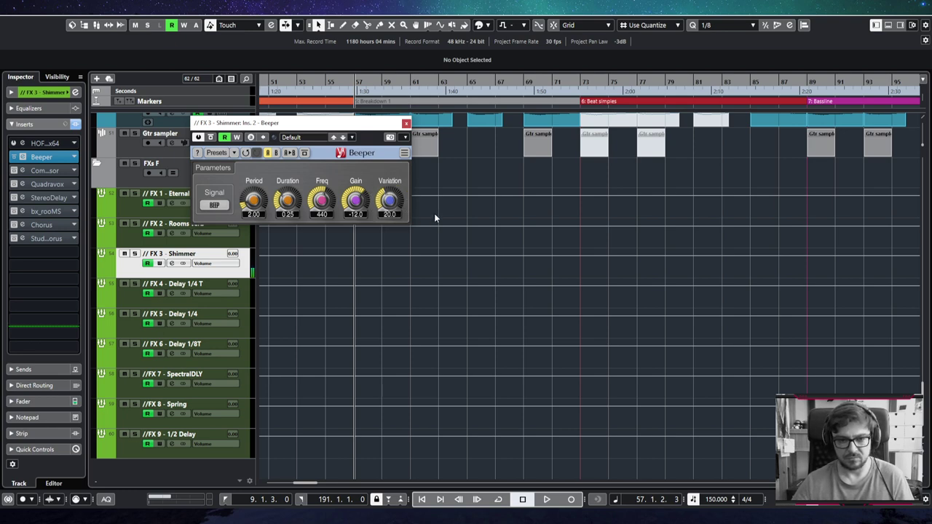
pyautogui.click(406, 122)
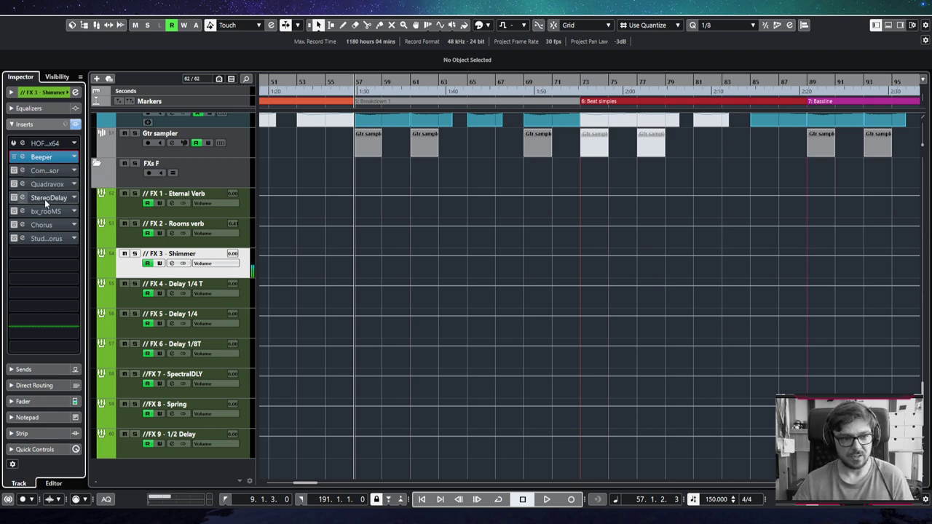
# - Bypass Beeper and reactivate Quadravox after reviewing its mix, delay feedback and pitch settings
pyautogui.click(14, 157)
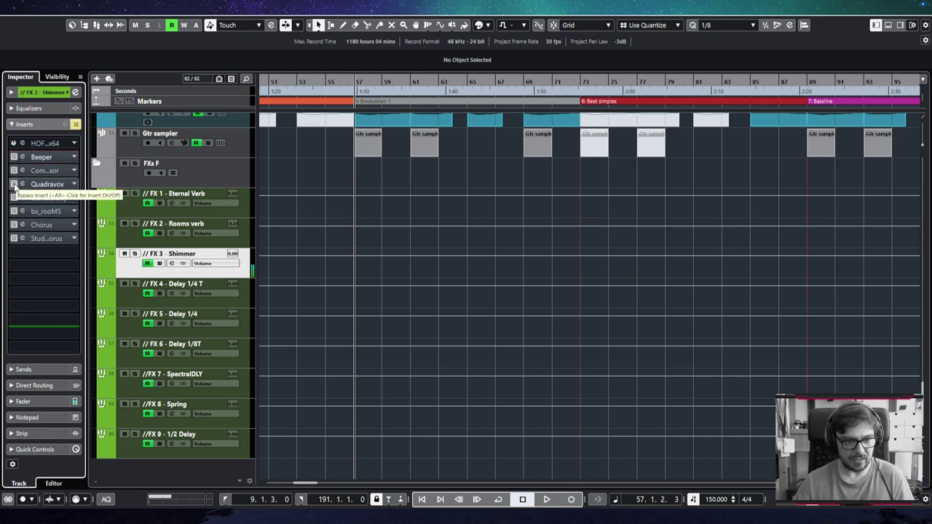
pyautogui.click(43, 184)
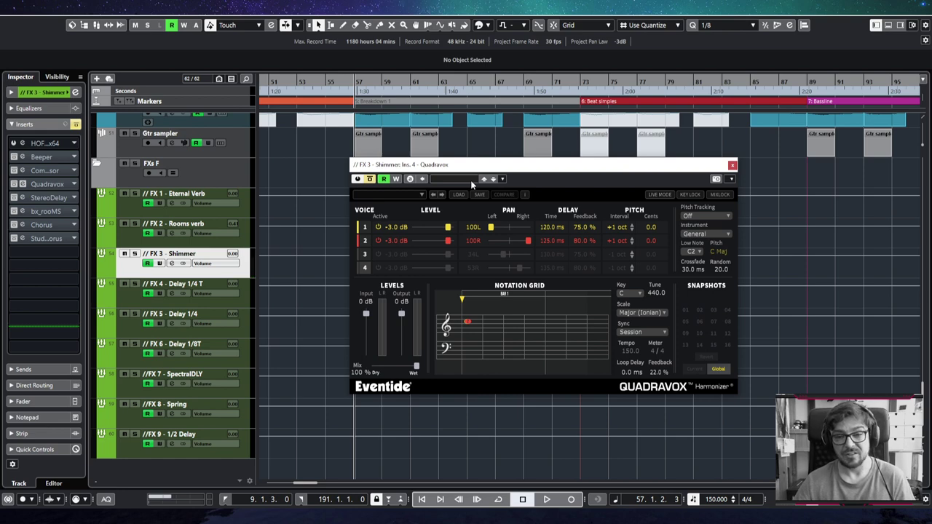
pyautogui.moveTo(518, 167); pyautogui.dragTo(483, 166)
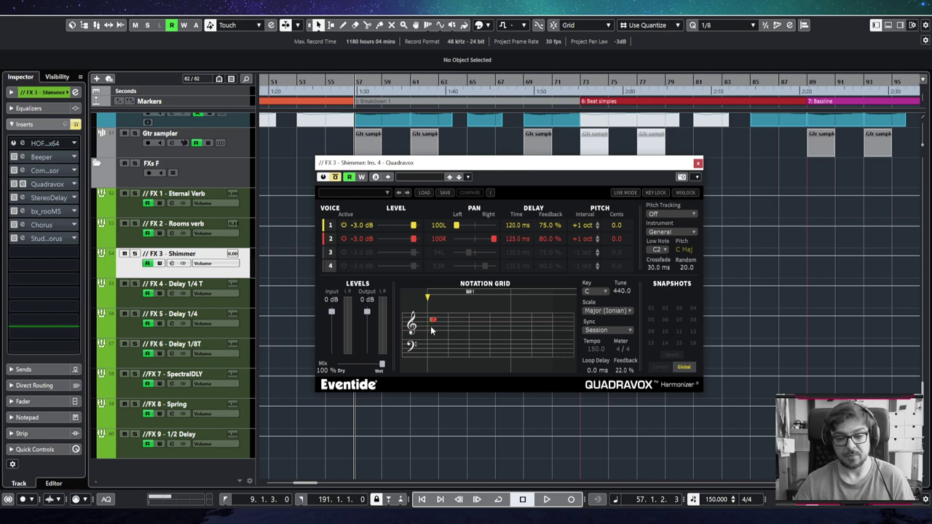
pyautogui.moveTo(382, 364); pyautogui.dragTo(400, 366)
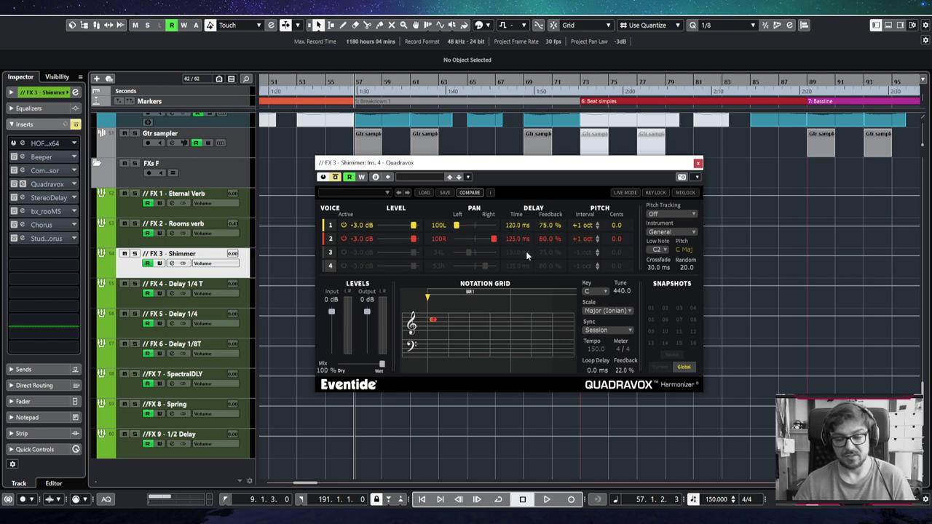
pyautogui.moveTo(545, 225); pyautogui.dragTo(546, 230)
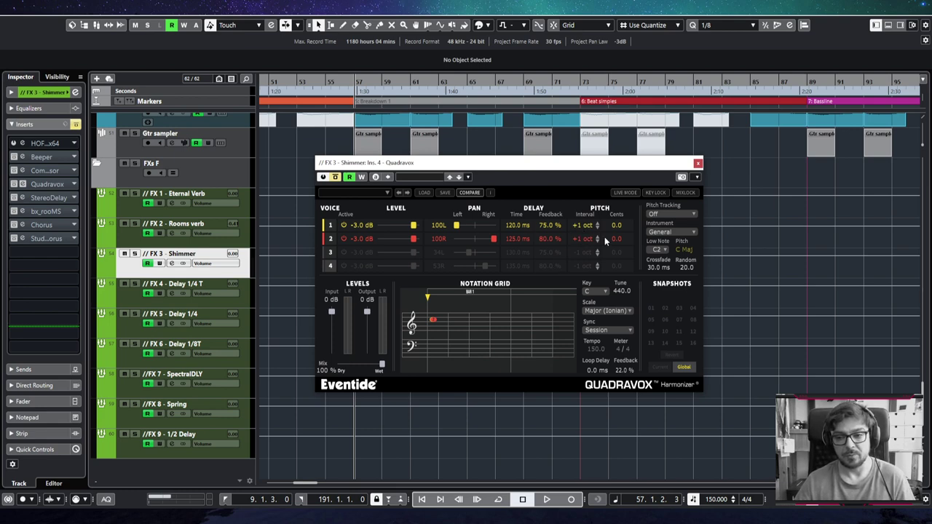
pyautogui.click(697, 164)
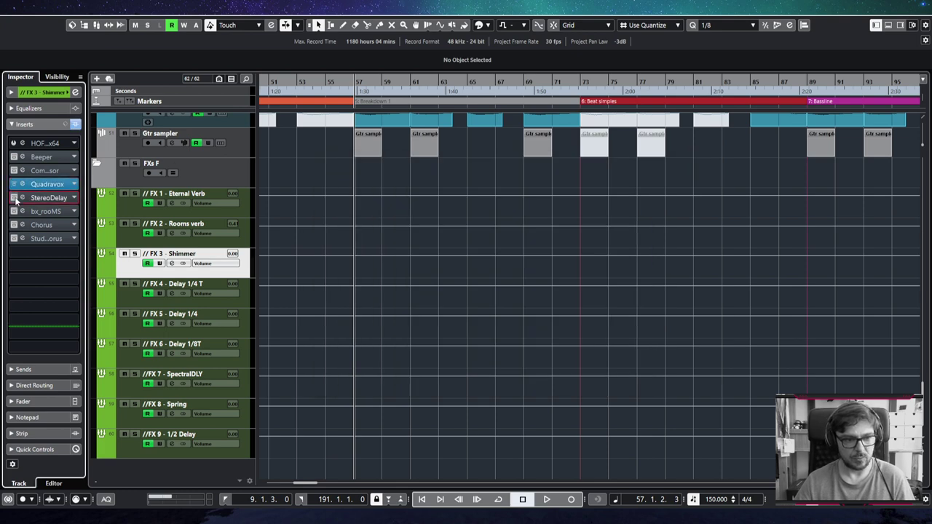
# - Reactivate the StereoDelay insert and open its editor to review both delay lines
pyautogui.click(20, 197)
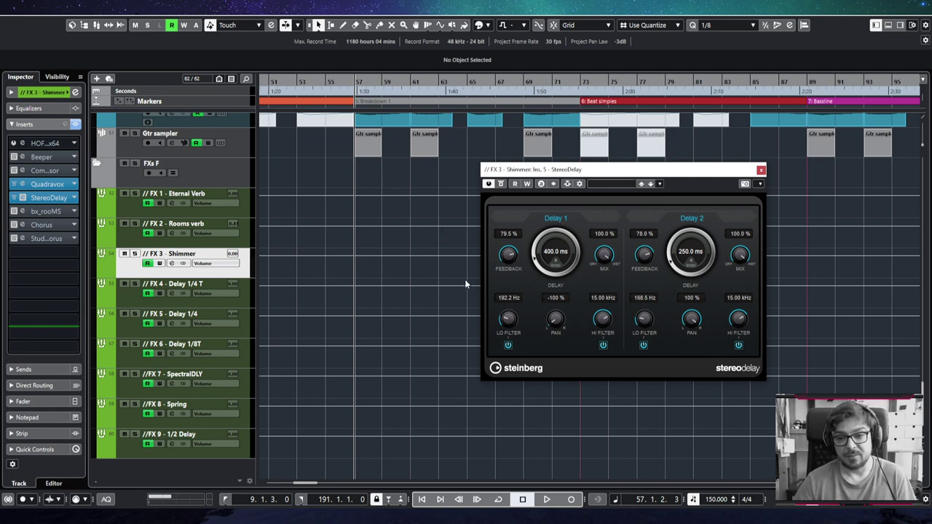
pyautogui.moveTo(549, 171); pyautogui.dragTo(469, 177)
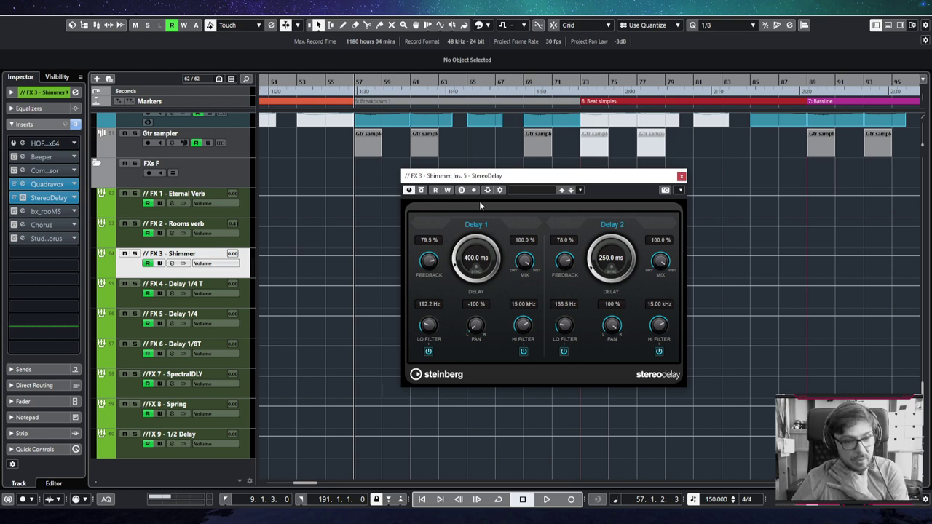
pyautogui.moveTo(543, 178); pyautogui.dragTo(514, 175)
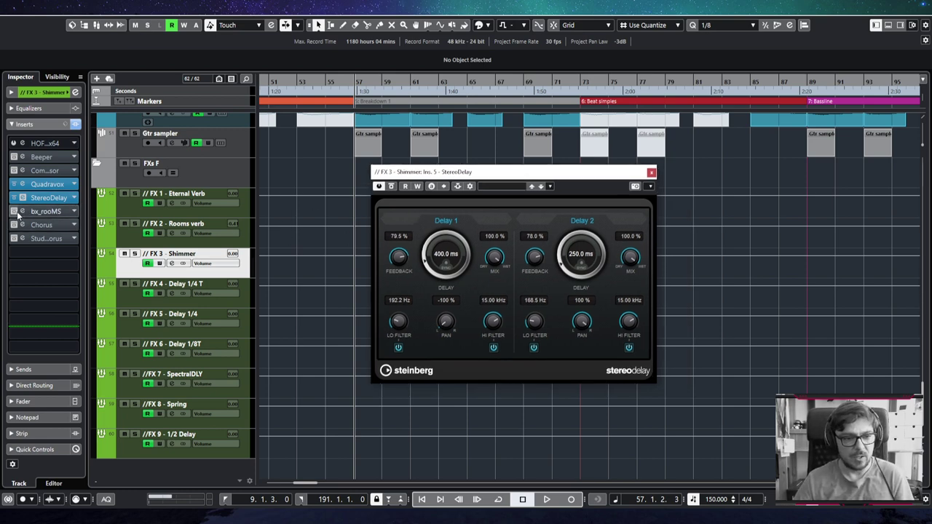
pyautogui.moveTo(455, 175); pyautogui.dragTo(448, 168)
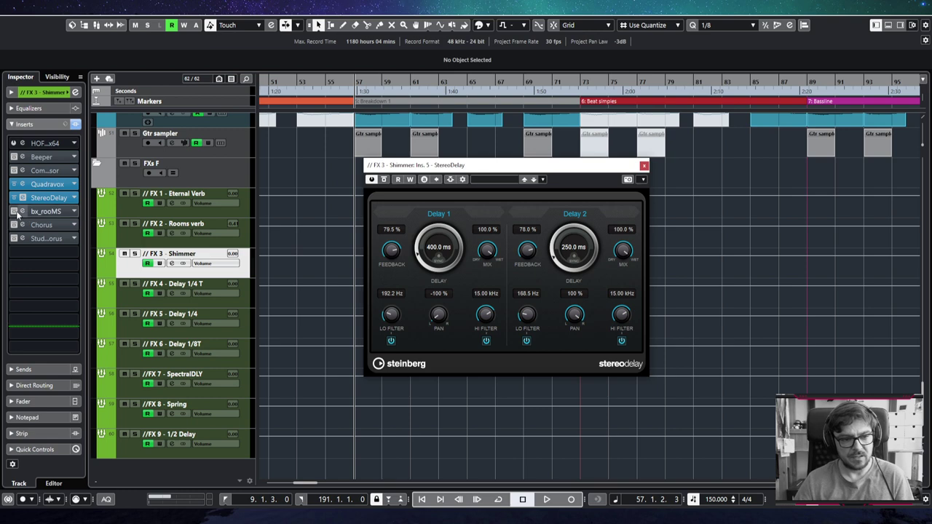
# - Reactivate the bx_rooMS reverb insert and review its reverb section before closing the editor
pyautogui.click(47, 212)
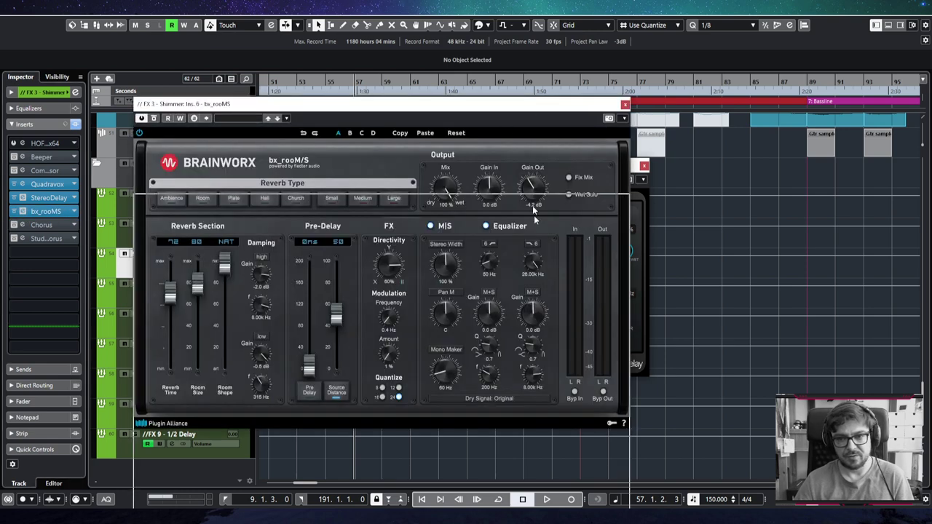
pyautogui.moveTo(560, 106); pyautogui.dragTo(678, 123)
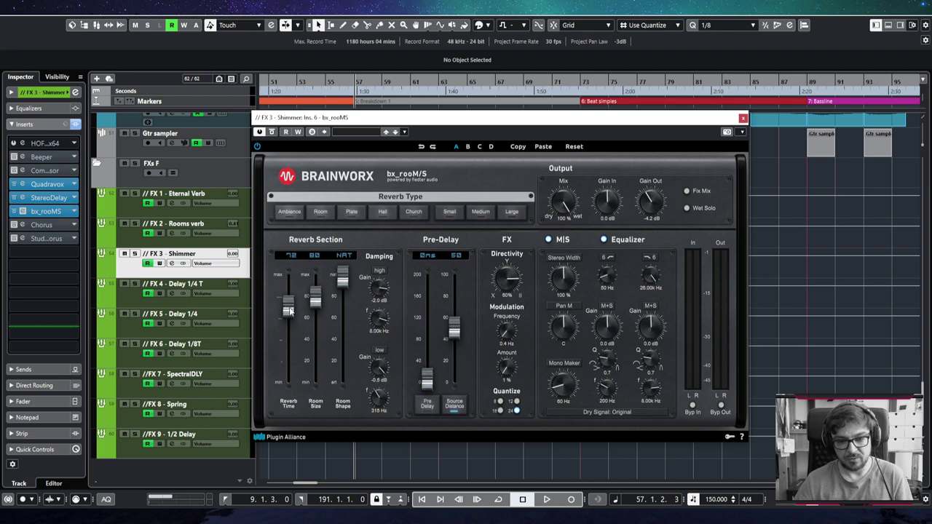
pyautogui.click(742, 118)
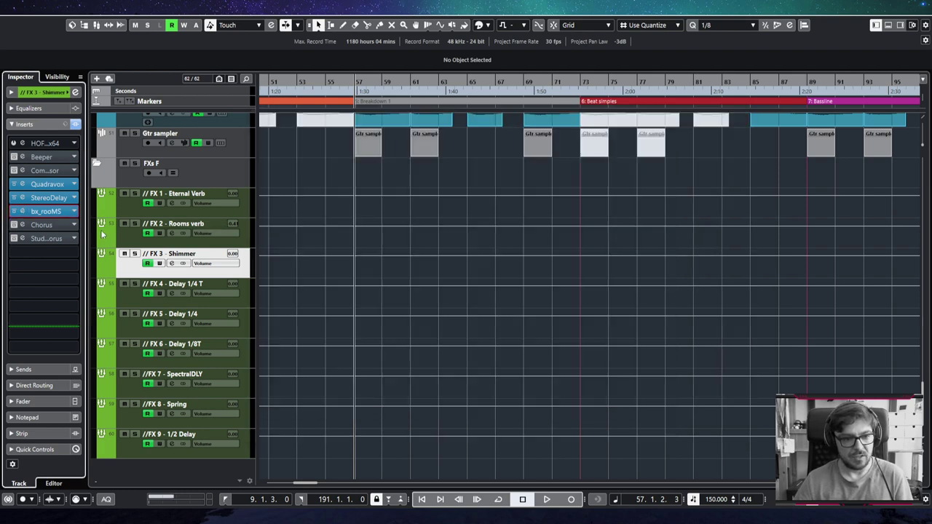
# - Activate StudioChorus and set its rates to 0.03 Hz for Stage 1 and 0.25 Hz for Stage 2
pyautogui.click(22, 225)
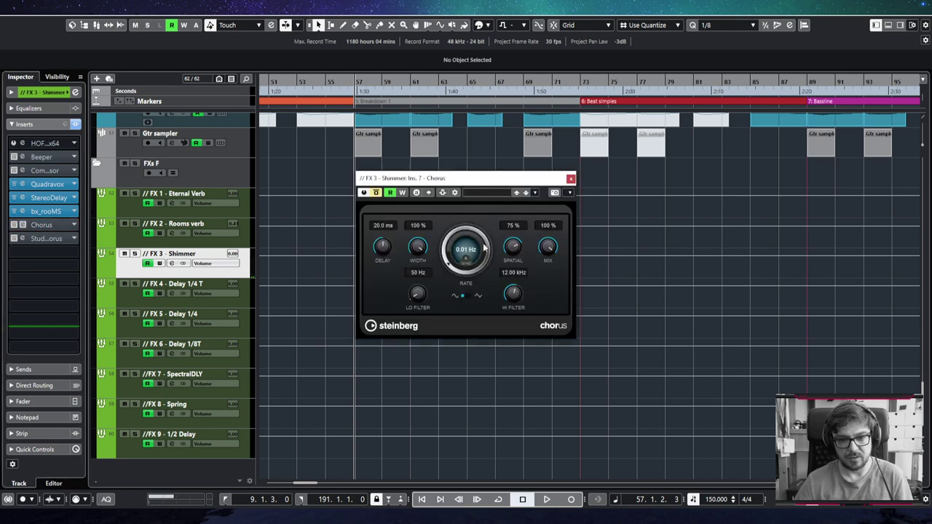
pyautogui.click(14, 238)
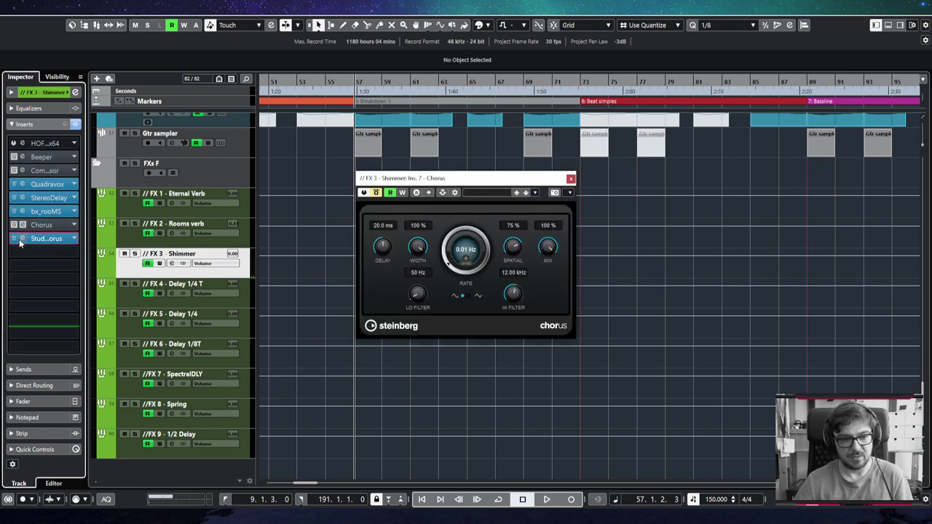
pyautogui.click(23, 238)
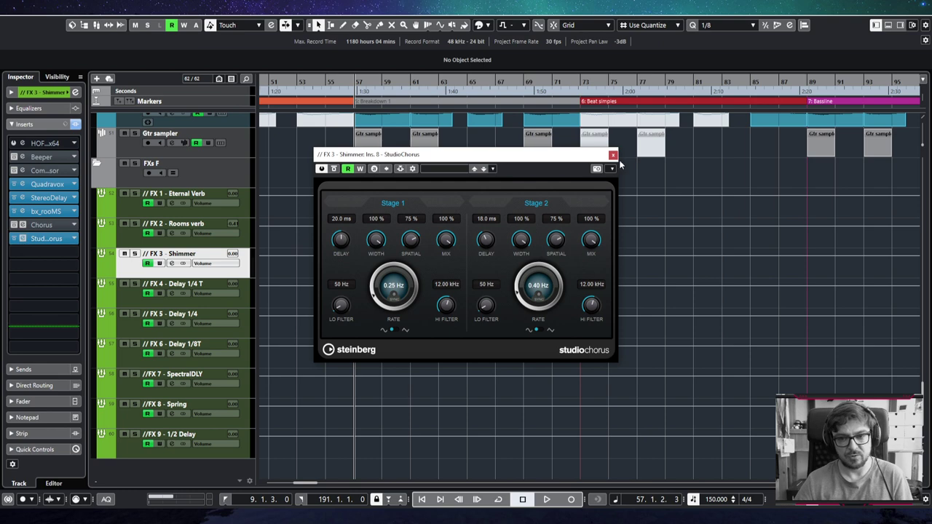
pyautogui.moveTo(588, 171); pyautogui.dragTo(601, 190)
pyautogui.click(549, 178)
pyautogui.click(570, 180)
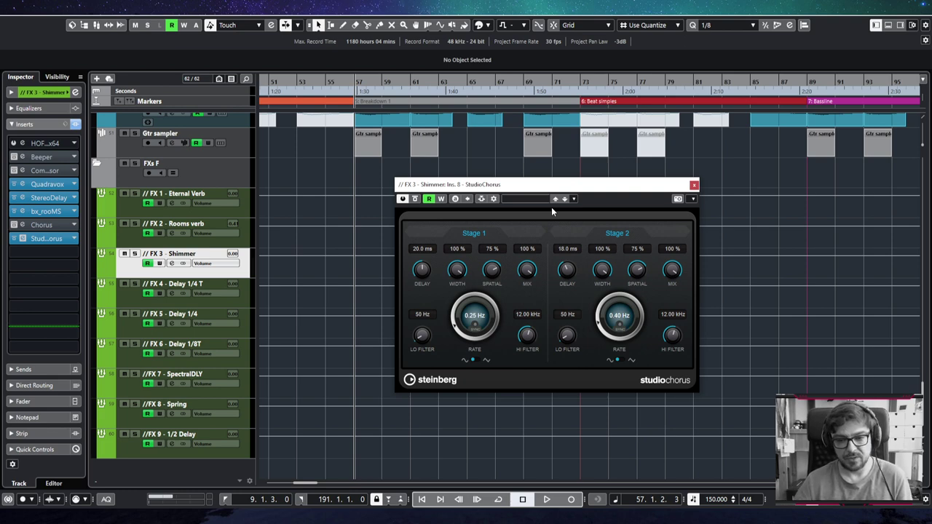
pyautogui.moveTo(469, 326); pyautogui.dragTo(455, 327)
pyautogui.moveTo(597, 323); pyautogui.dragTo(599, 326)
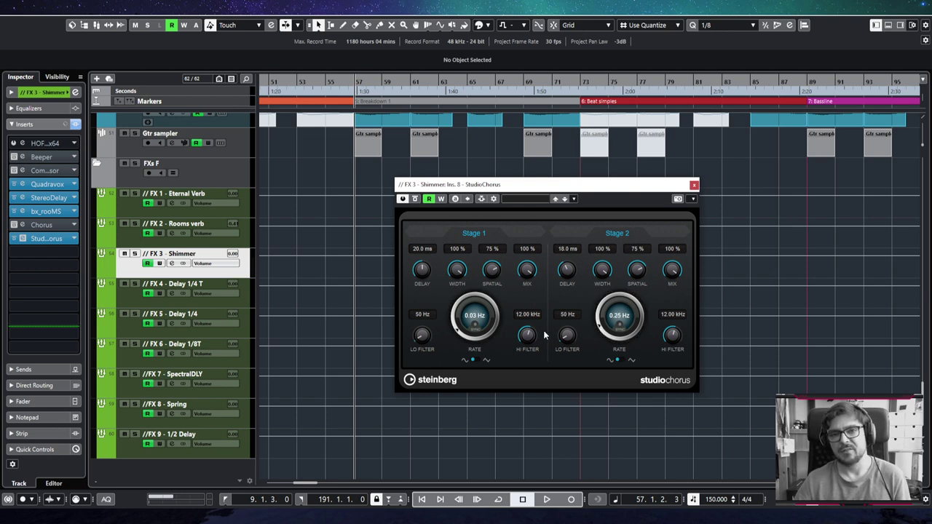
# - Bypass the StudioChorus insert again and reactivate the Compressor, closing both editors
pyautogui.click(22, 238)
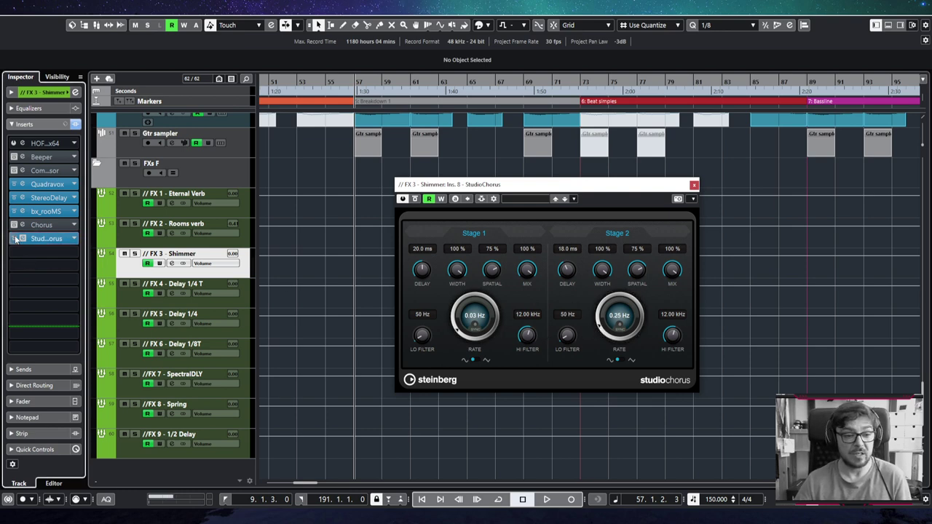
pyautogui.click(694, 184)
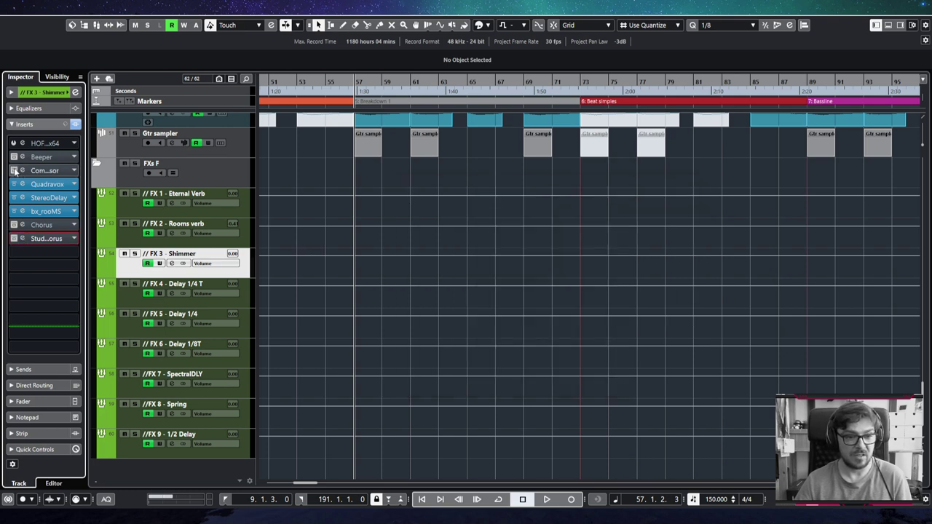
pyautogui.click(23, 171)
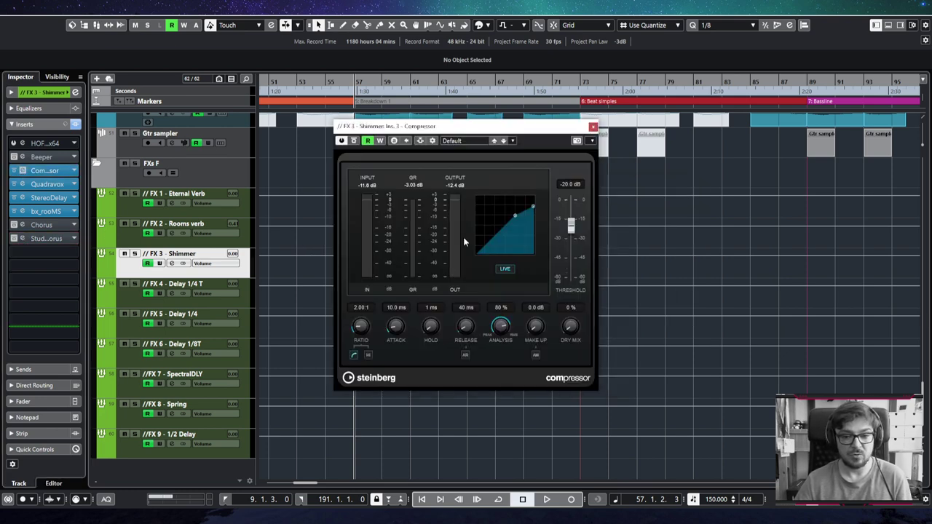
pyautogui.click(592, 126)
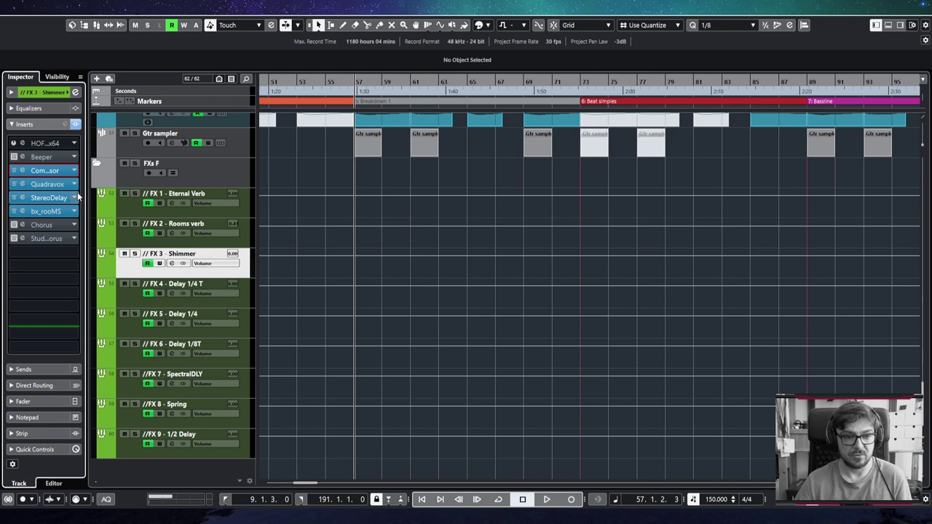
# - Show the sends of the GTRs+ group channel and solo the group
pyautogui.scroll(4, 352, 233)
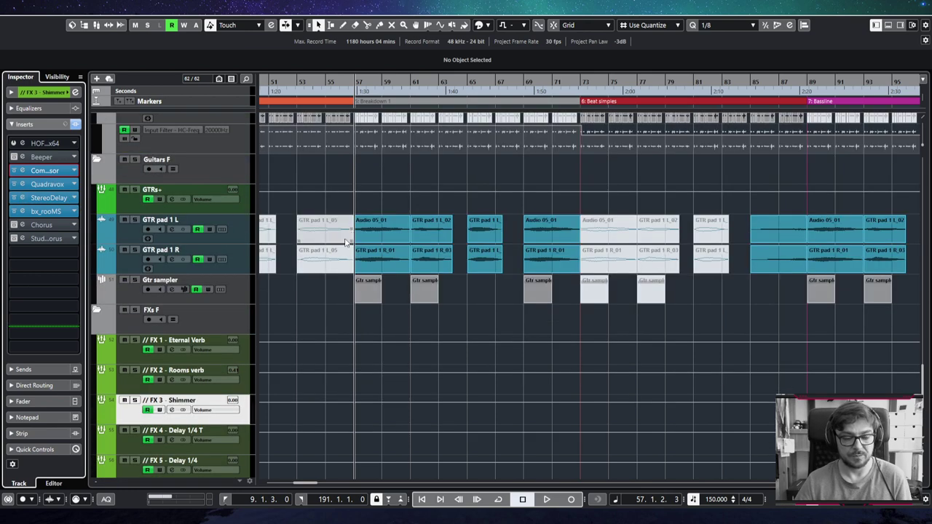
pyautogui.click(246, 201)
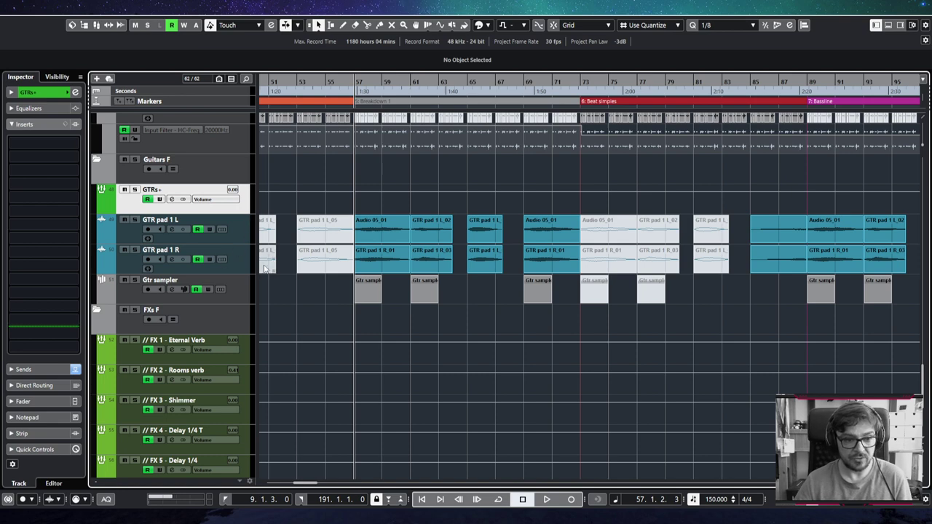
pyautogui.click(12, 124)
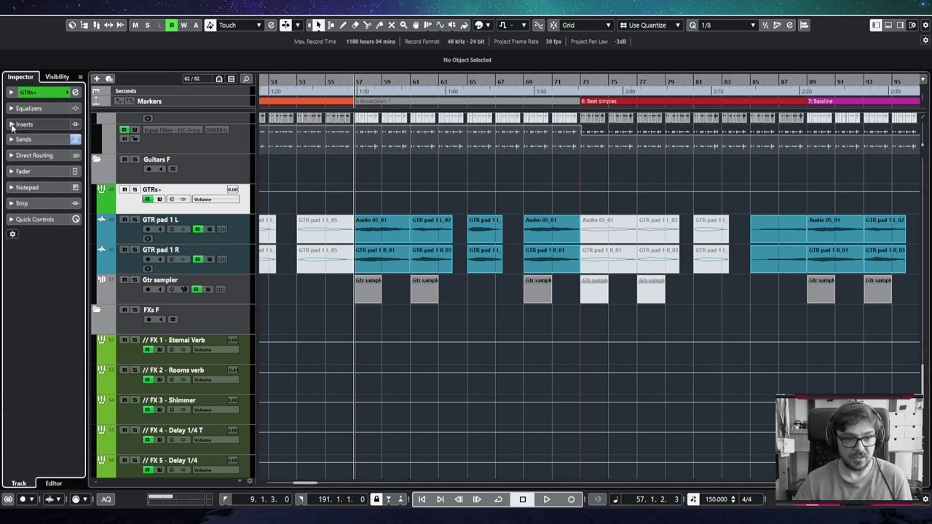
pyautogui.click(11, 140)
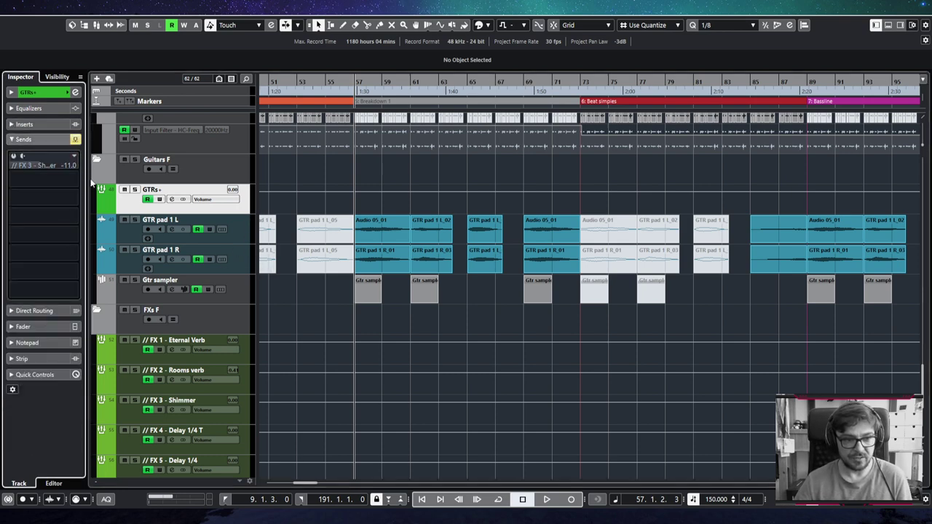
pyautogui.click(135, 189)
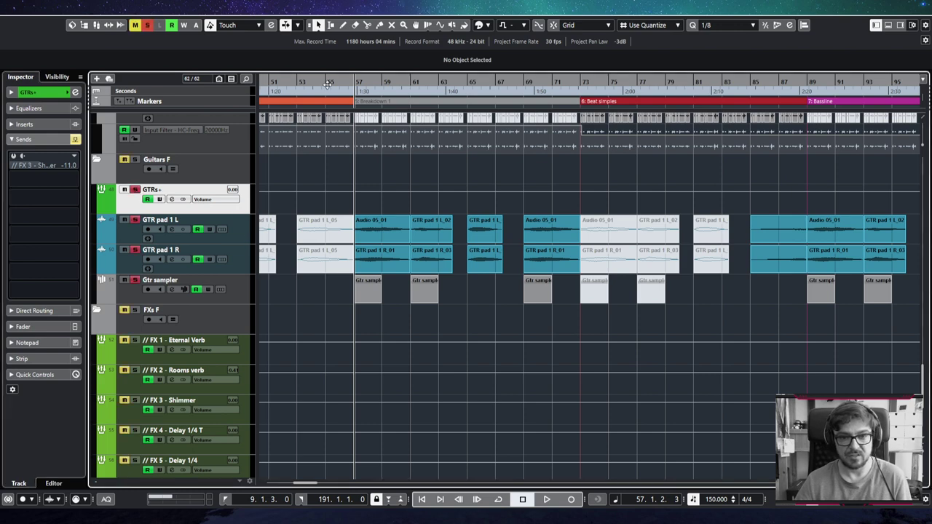
# - Audition the soloed guitars dry from bar 57 and activate the GTRs+ group's send to FX 3 - Shimmer
pyautogui.press('space')
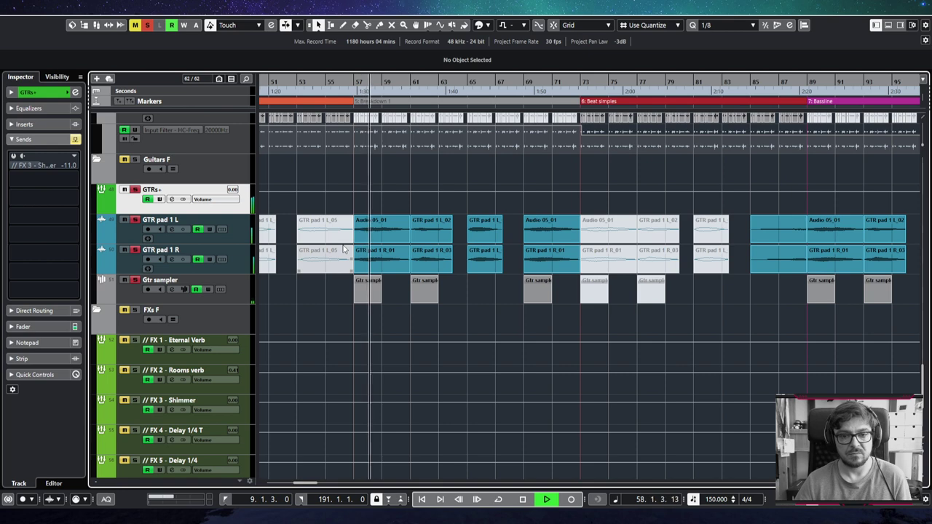
pyautogui.press('space')
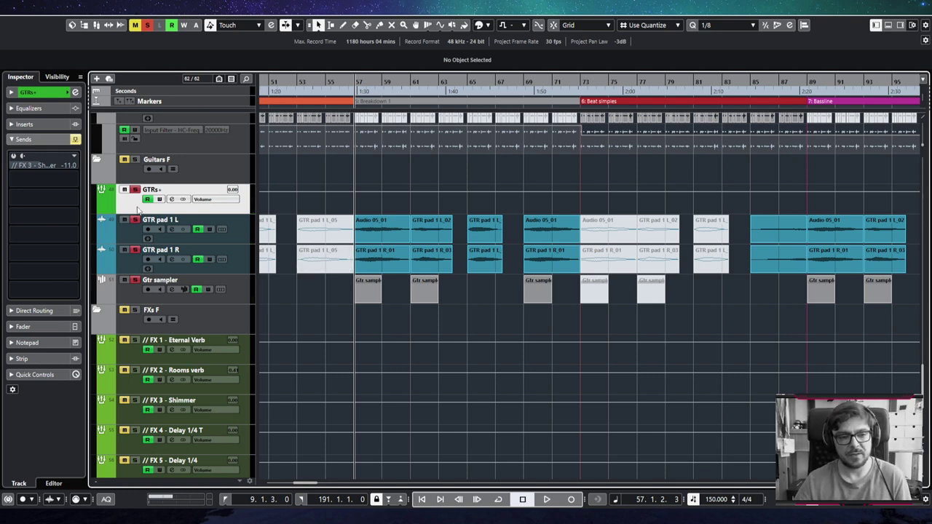
pyautogui.press('space')
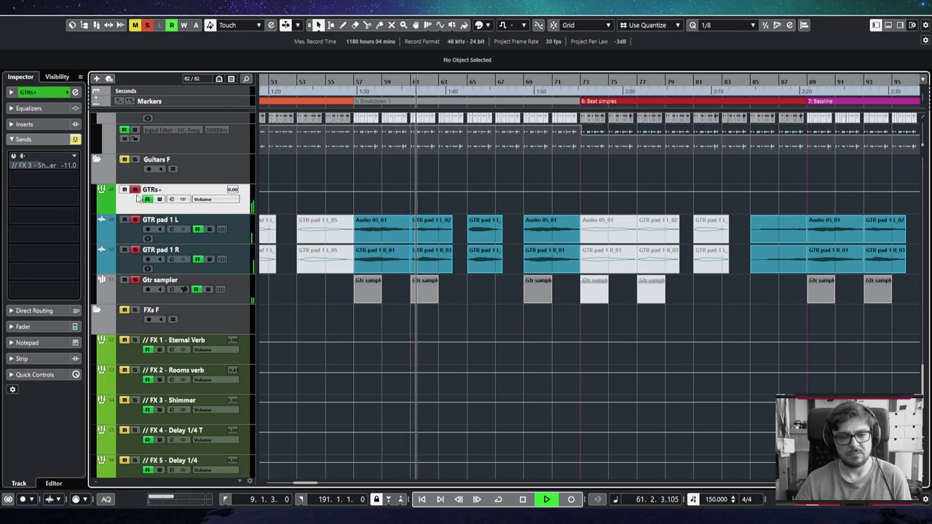
pyautogui.press('space')
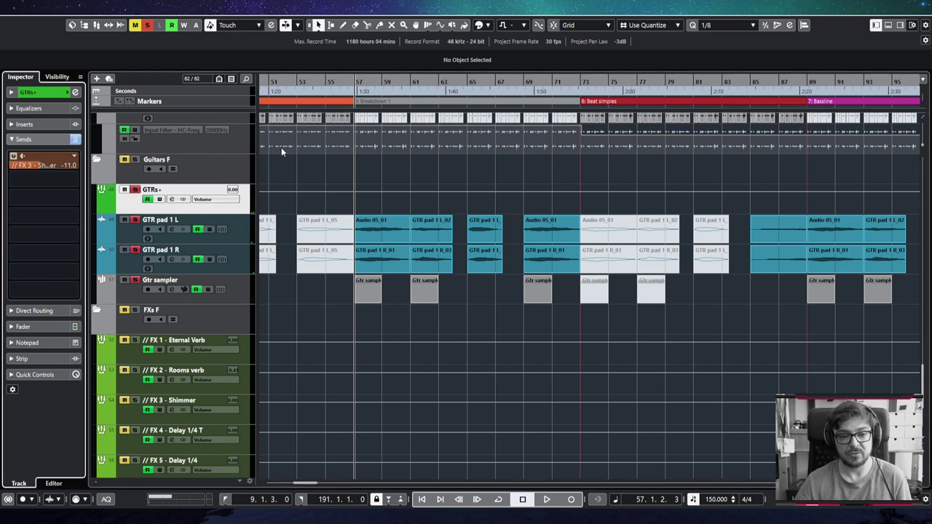
# - Solo the FX 3 - Shimmer channel and play the guitars from bar 57 through the active shimmer send
pyautogui.press('space')
pyautogui.scroll(-3, 227, 254)
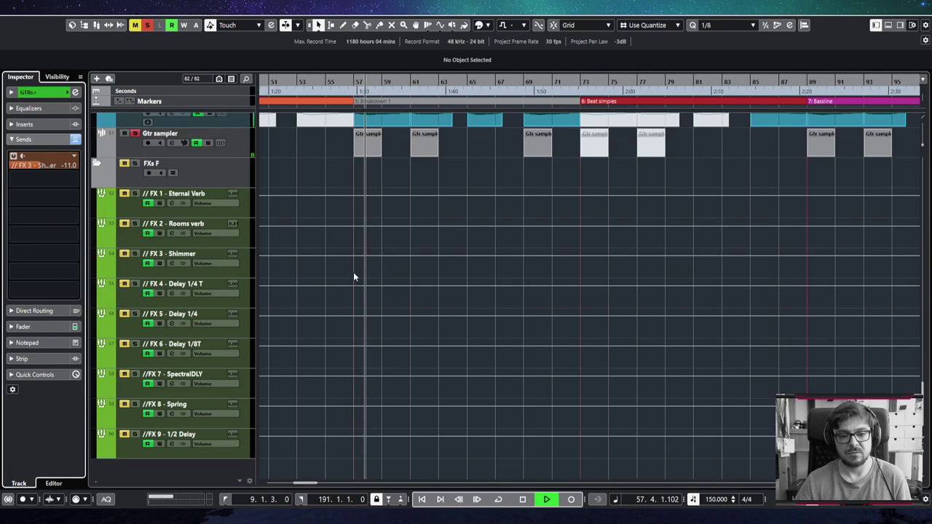
pyautogui.press('space')
pyautogui.scroll(4, 146, 165)
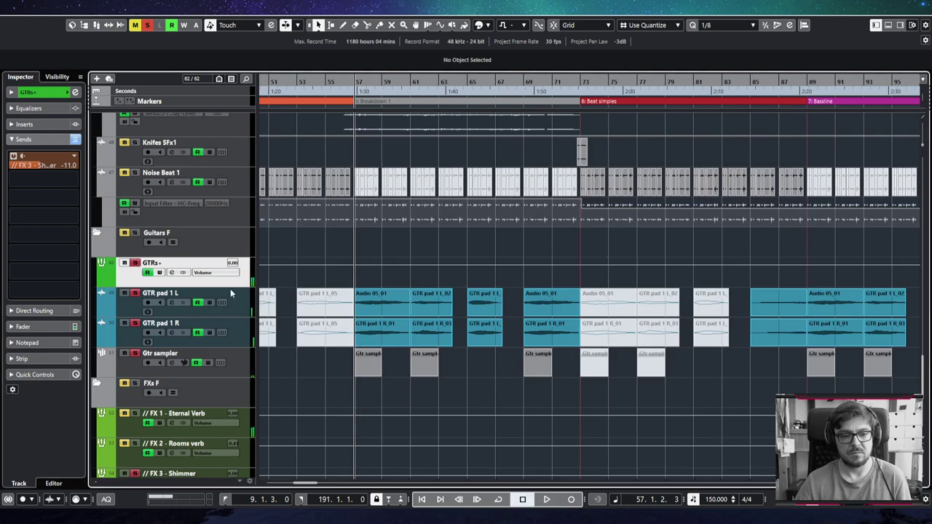
pyautogui.scroll(-3, 348, 262)
pyautogui.press('space')
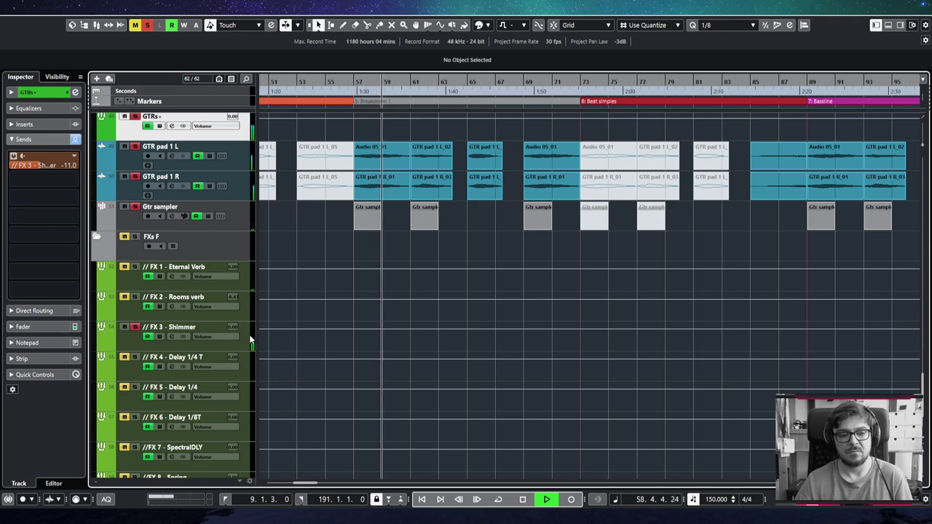
# - Show the FX 3 - Shimmer inserts and set the bx_rooMS room size to 84, closing its editor
pyautogui.click(215, 329)
pyautogui.click(24, 124)
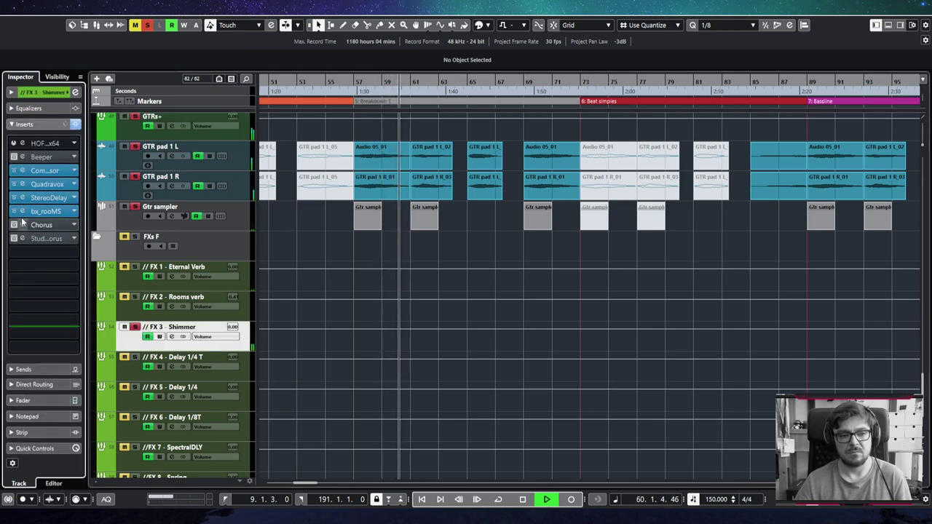
pyautogui.click(46, 211)
pyautogui.moveTo(316, 301); pyautogui.dragTo(316, 297)
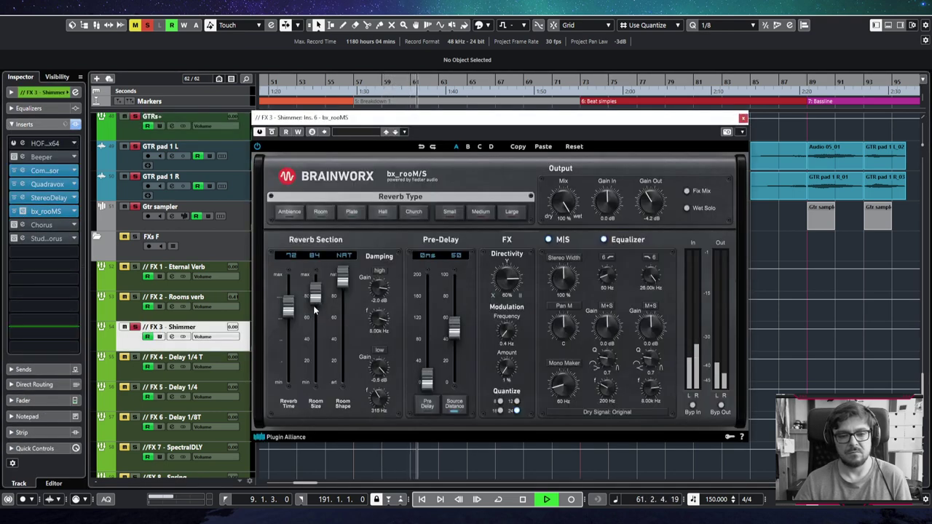
pyautogui.click(742, 118)
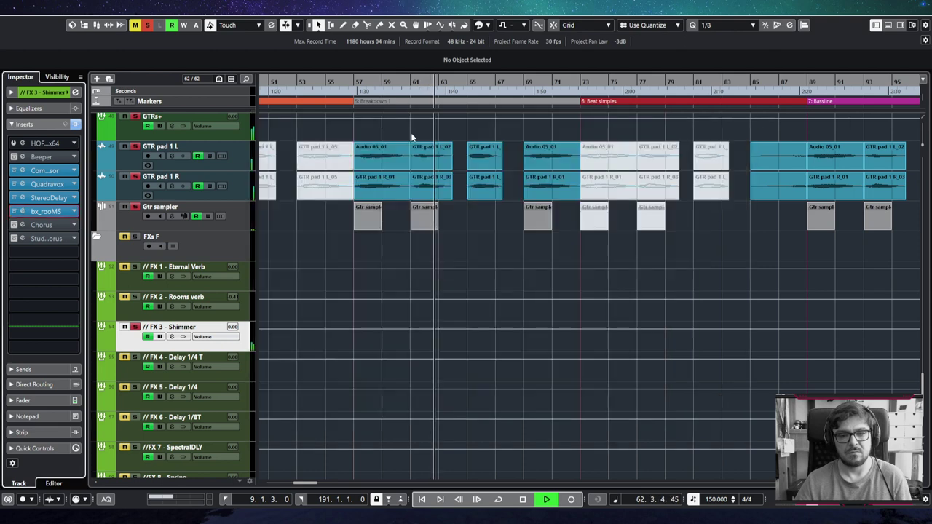
# - Activate voices 3 and 4 in the Quadravox insert and audition the result, stopping playback and closing the editor
pyautogui.click(21, 184)
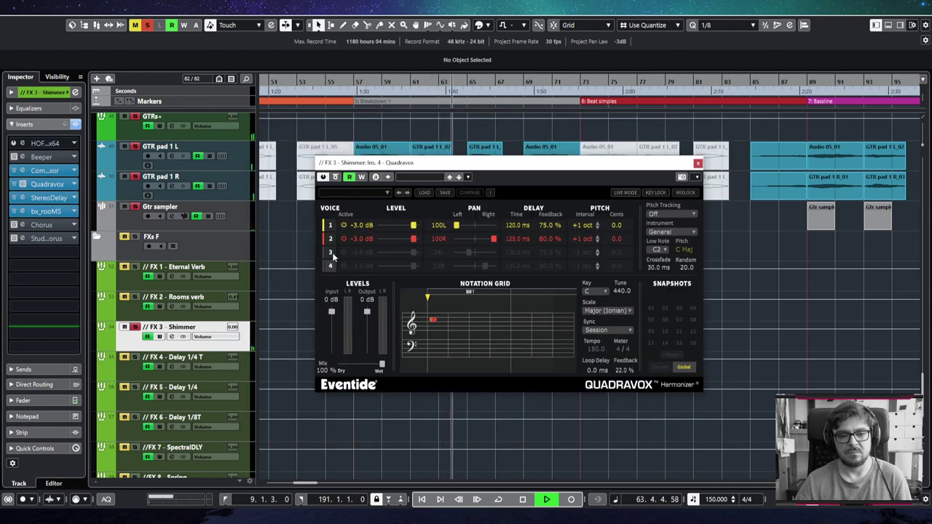
pyautogui.click(334, 252)
pyautogui.click(334, 266)
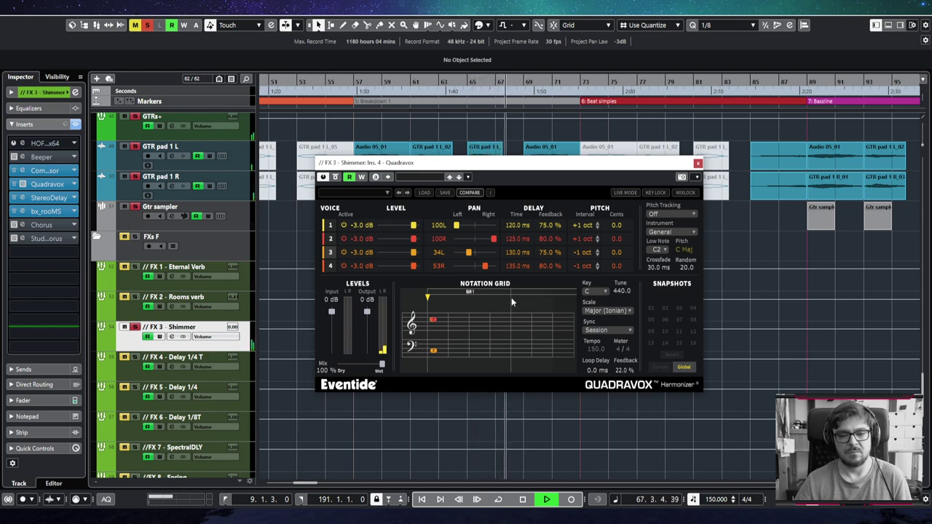
pyautogui.moveTo(566, 167); pyautogui.dragTo(533, 200)
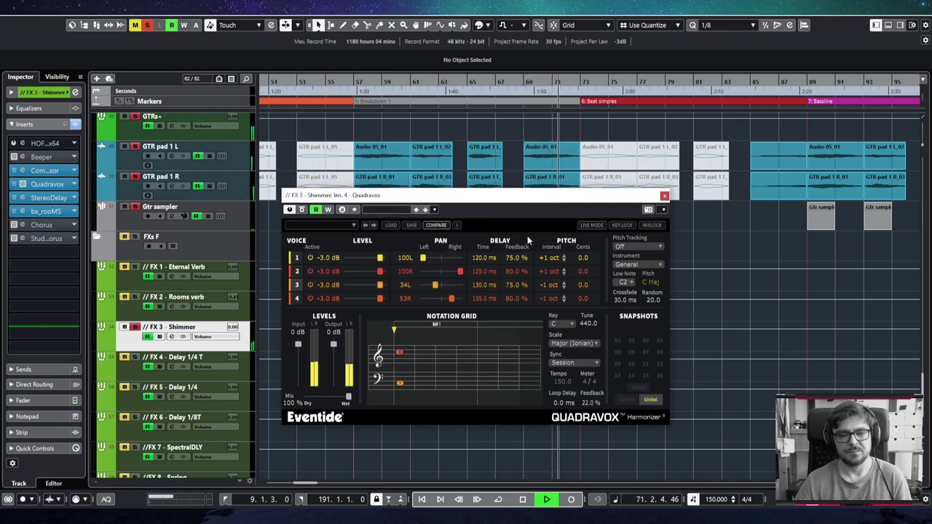
pyautogui.press('space')
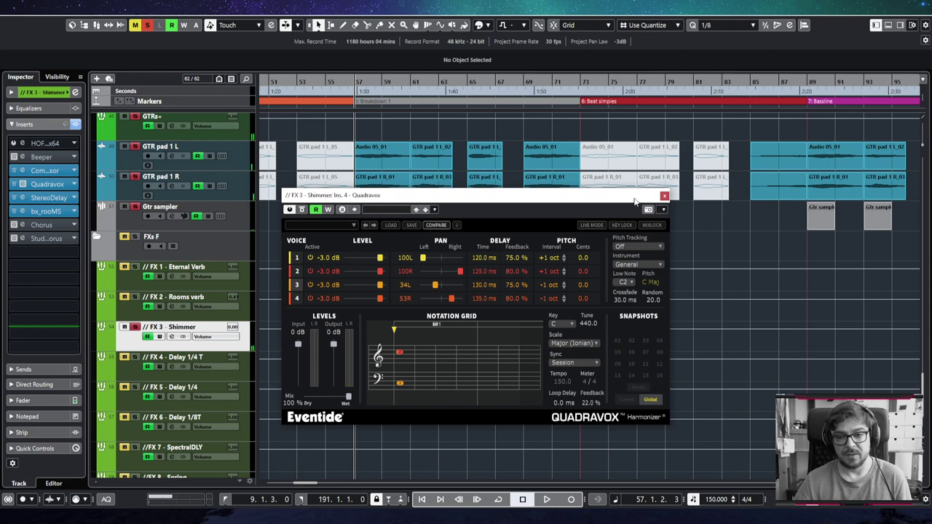
pyautogui.click(664, 196)
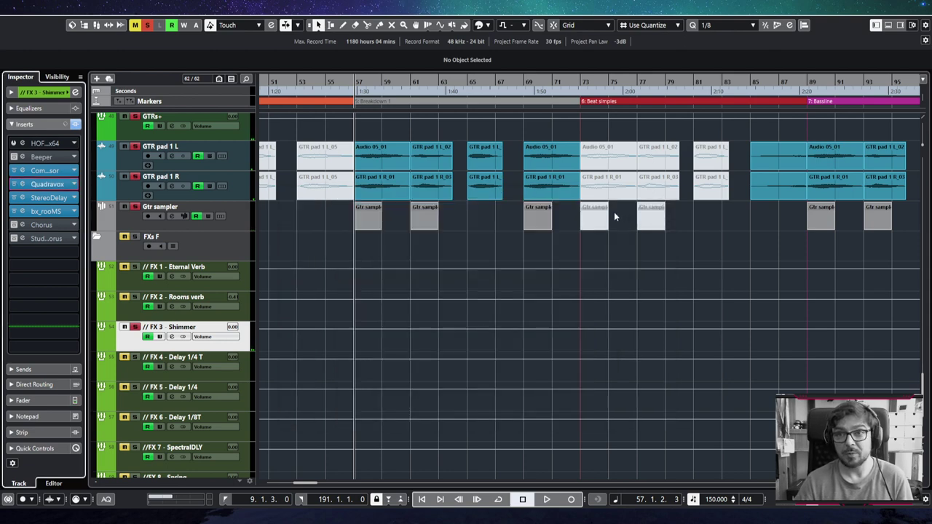